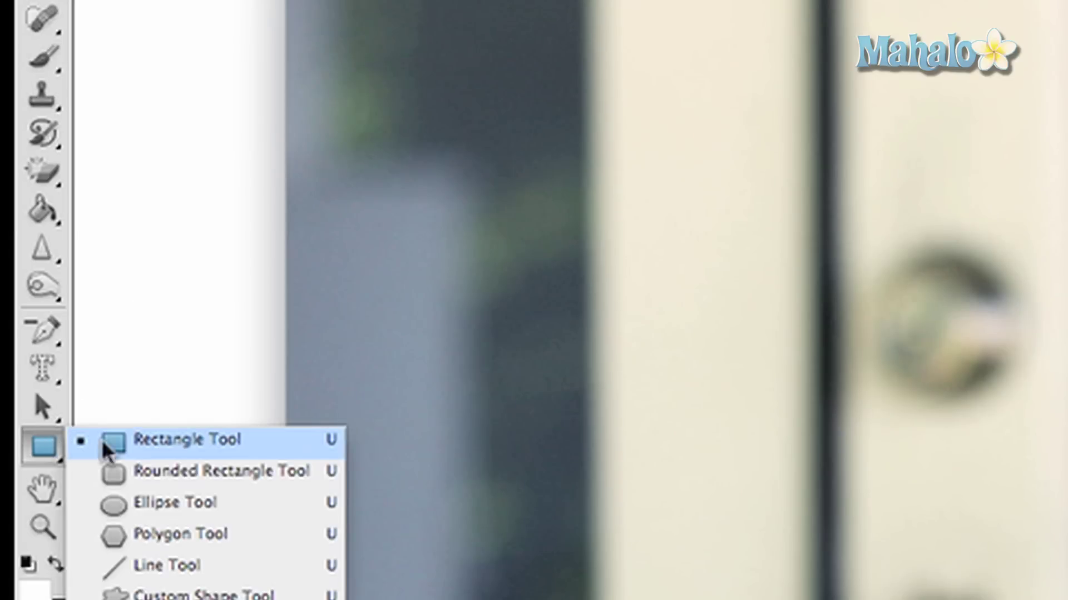
Step: Select the Rounded Rectangle Tool and draw, then undo, a test shape and outline
{"action": "left_click", "coordinate": [177, 470]}
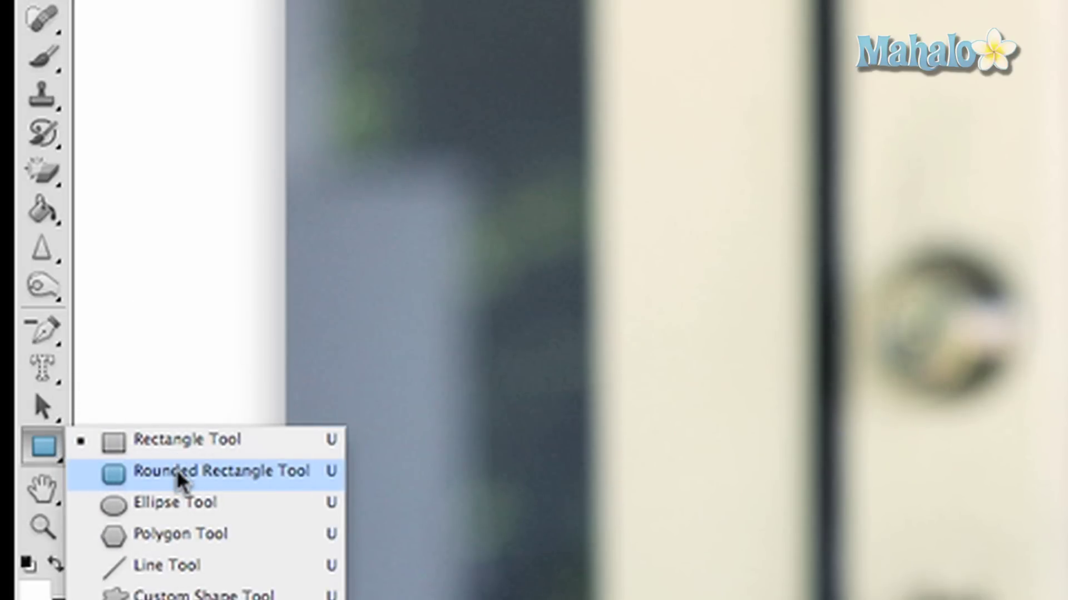
{"action": "left_click", "coordinate": [176, 469]}
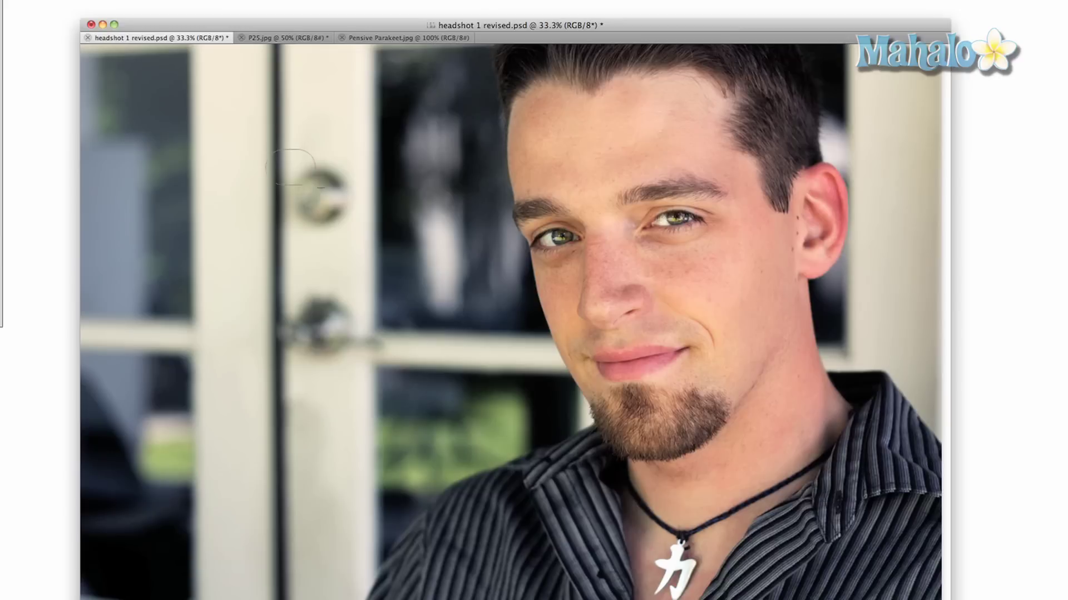
{"action": "left_click_drag", "start_coordinate": [314, 182], "coordinate": [494, 310]}
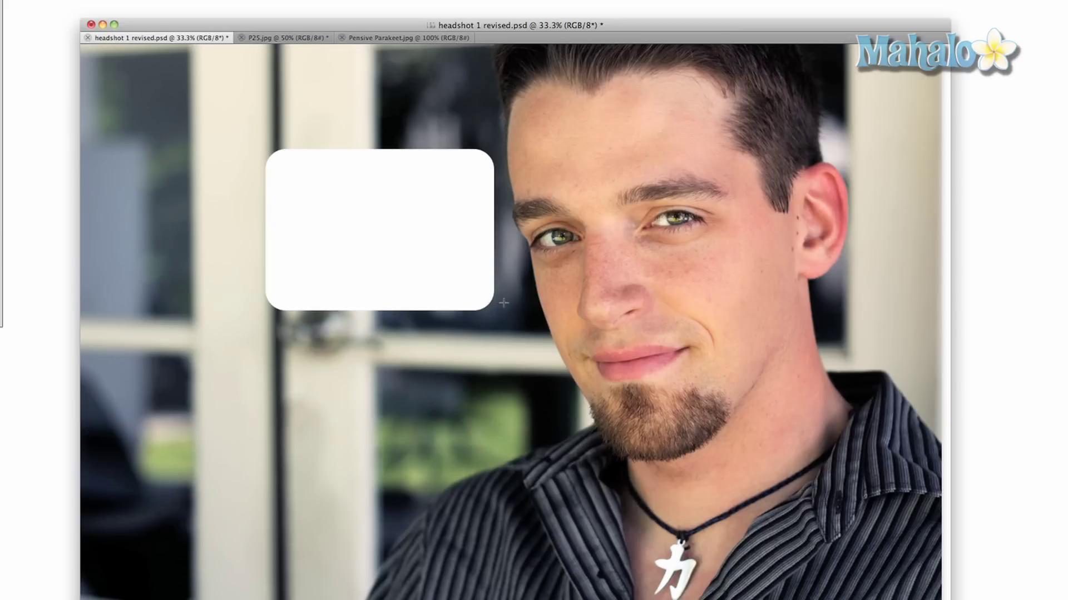
{"action": "key", "text": "ctrl+z"}
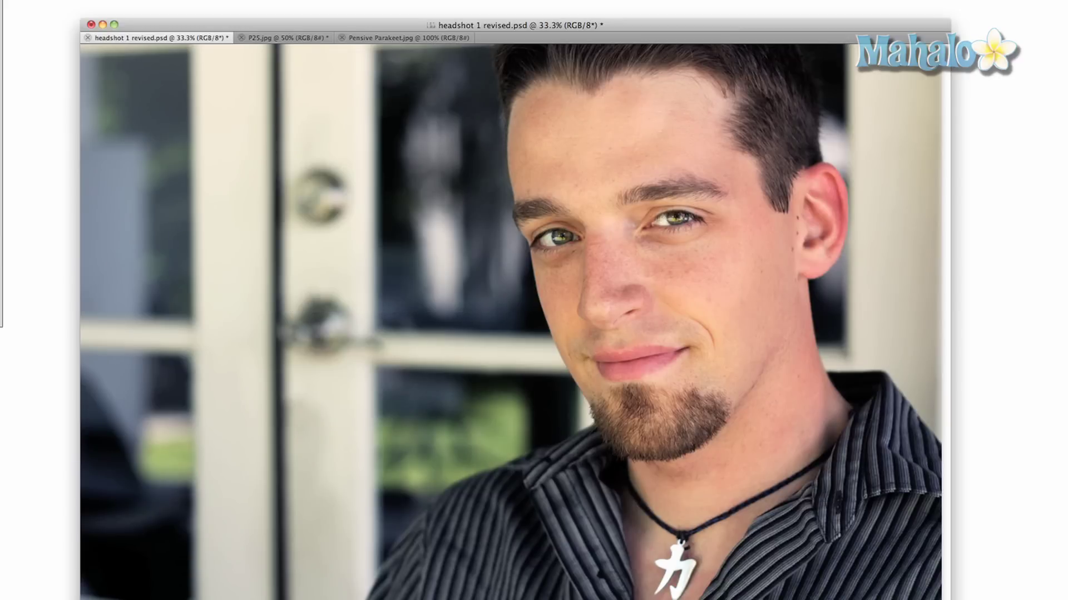
{"action": "left_click_drag", "start_coordinate": [262, 175], "coordinate": [585, 330]}
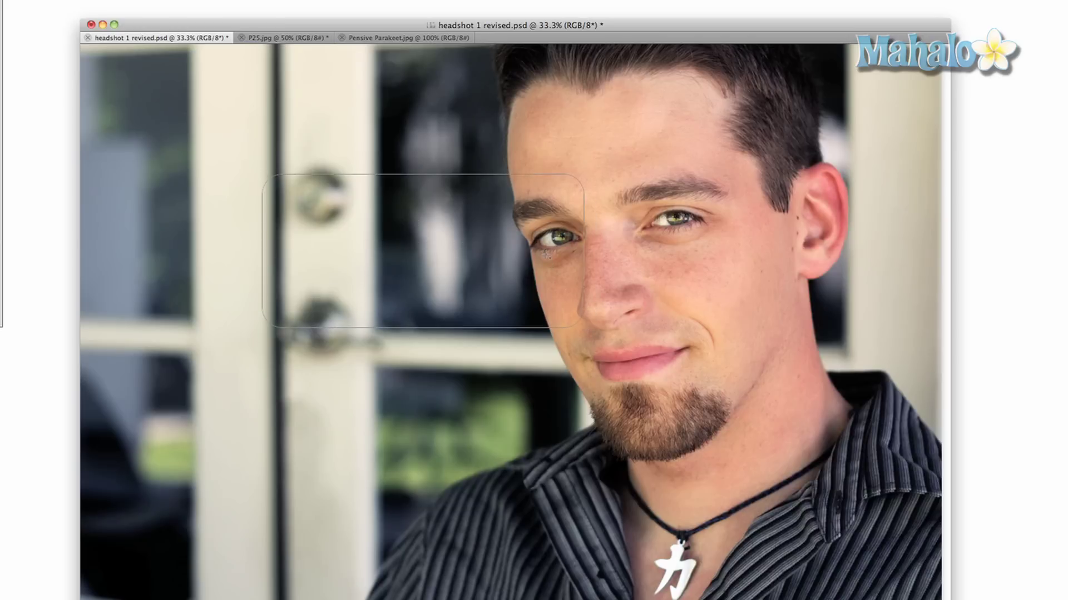
{"action": "key", "text": "ctrl+z"}
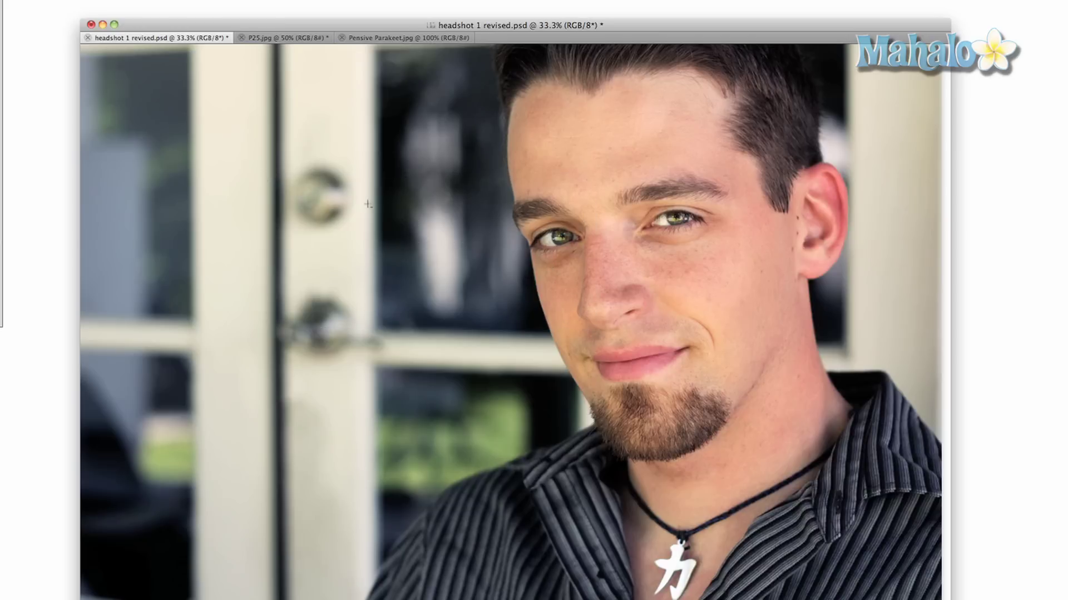
Step: Draw and clear several test outlines, then draw two overlapping white rounded rectangles over the face
{"action": "left_click_drag", "start_coordinate": [275, 169], "coordinate": [373, 243]}
{"action": "mouse_move", "coordinate": [209, 121]}
{"action": "left_mouse_down"}
{"action": "mouse_move", "coordinate": [280, 197]}
{"action": "mouse_move", "coordinate": [471, 303]}
{"action": "left_mouse_up"}
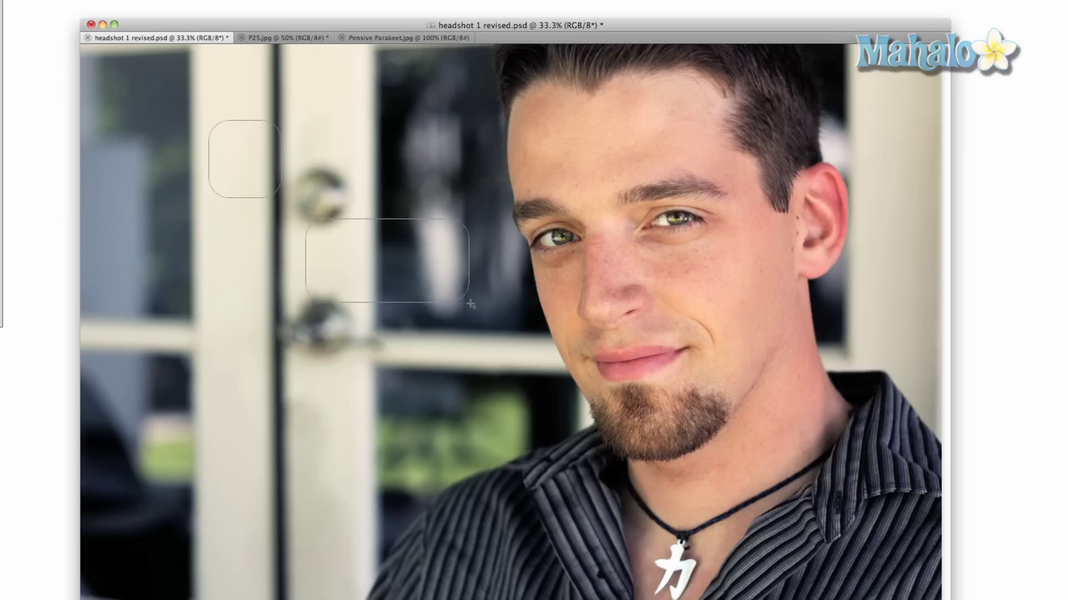
{"action": "left_click_drag", "start_coordinate": [332, 105], "coordinate": [568, 193]}
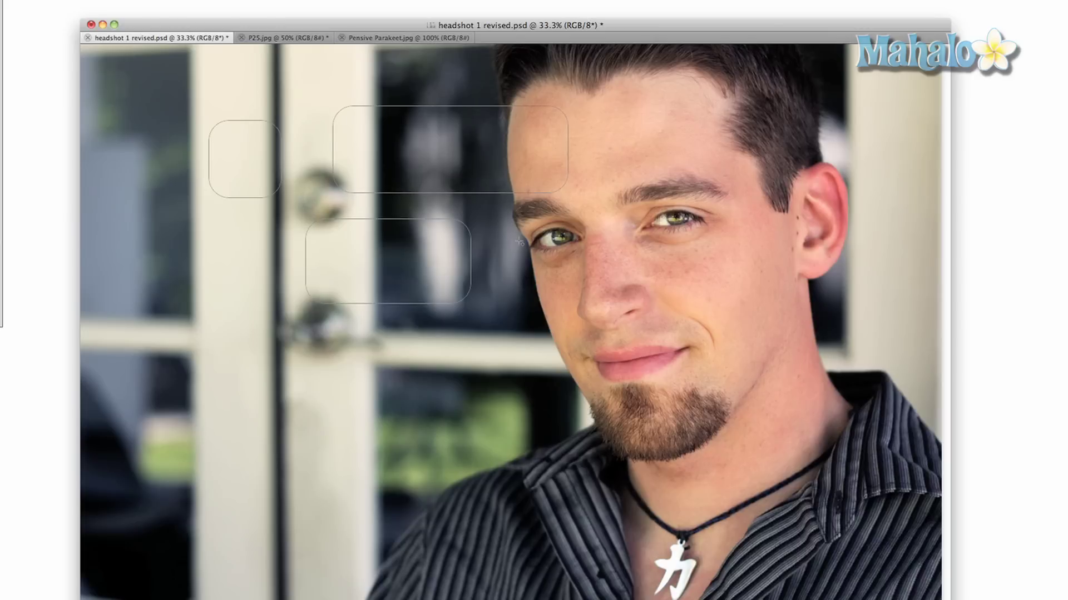
{"action": "left_click_drag", "start_coordinate": [431, 172], "coordinate": [556, 342]}
{"action": "key", "text": "Return"}
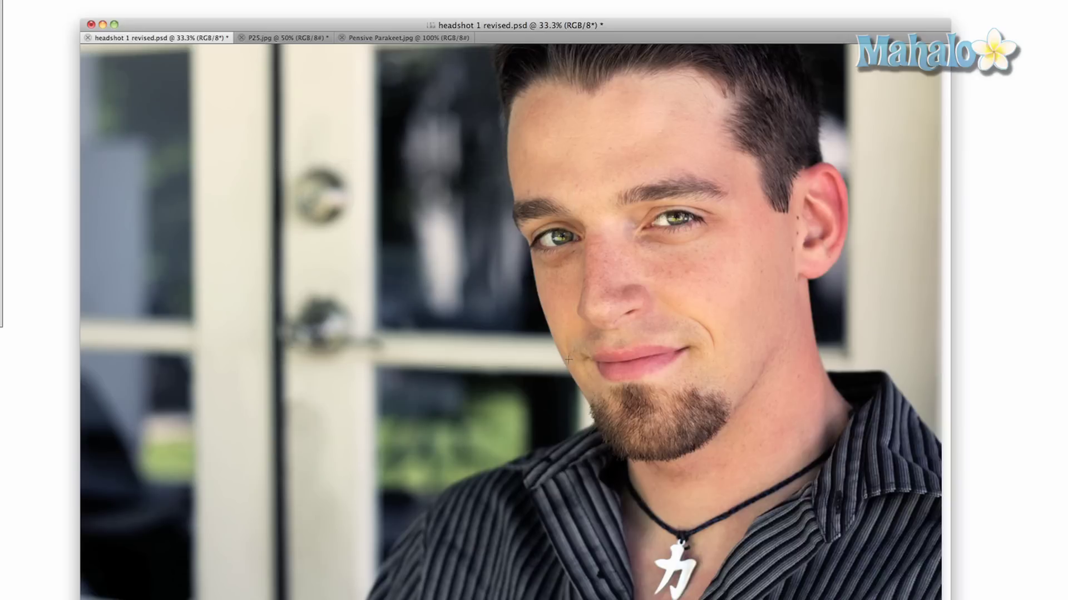
{"action": "left_click_drag", "start_coordinate": [272, 163], "coordinate": [570, 360]}
{"action": "left_click_drag", "start_coordinate": [465, 250], "coordinate": [710, 360]}
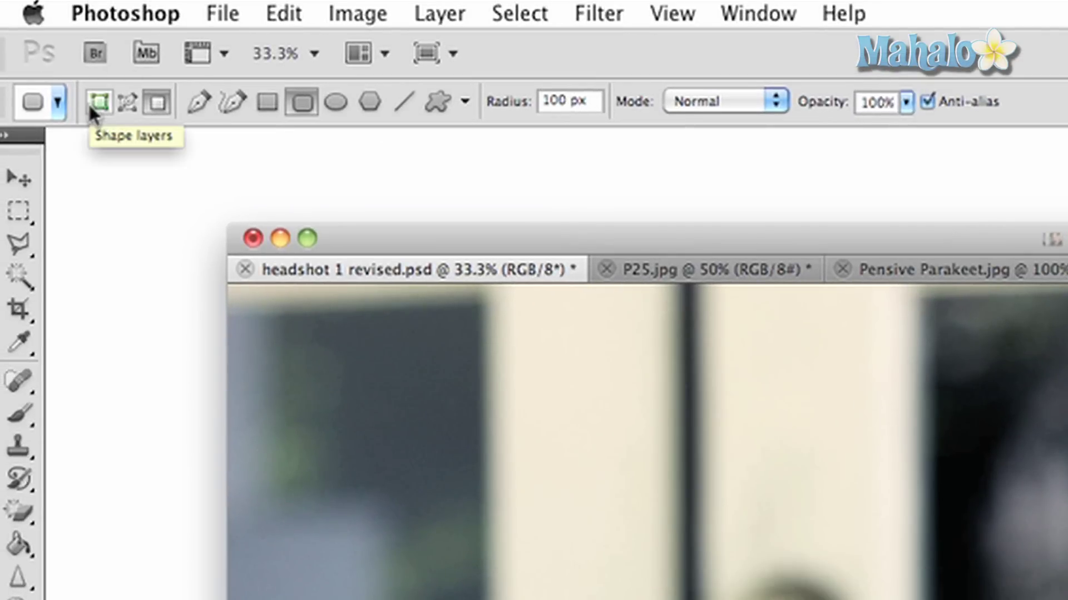
Step: Switch the rounded rectangle drawing mode to Paths, then to Fill pixels
{"action": "left_click", "coordinate": [128, 106]}
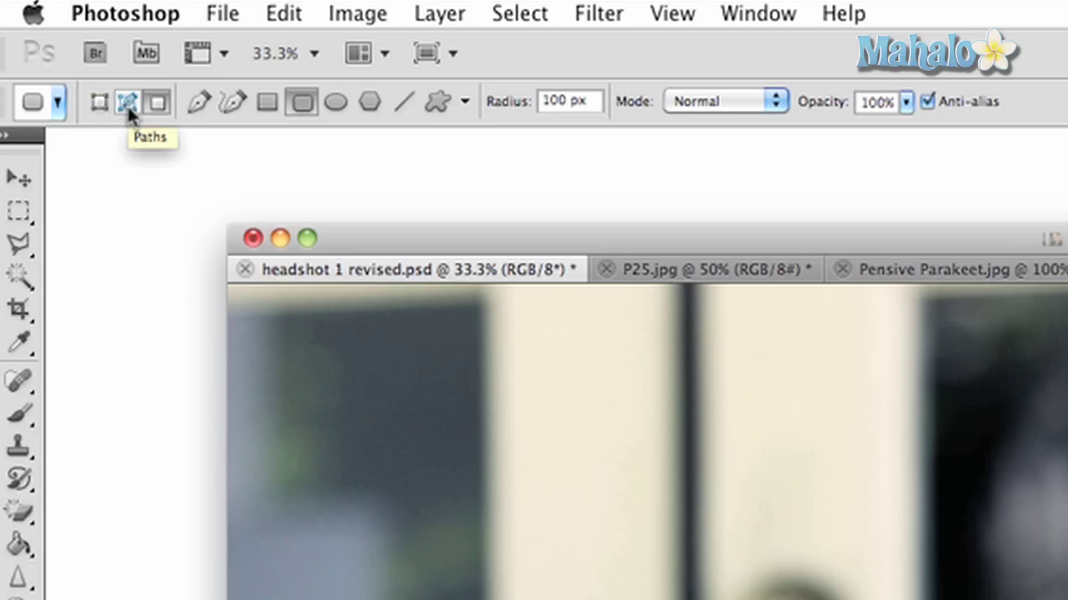
{"action": "left_click", "coordinate": [158, 104]}
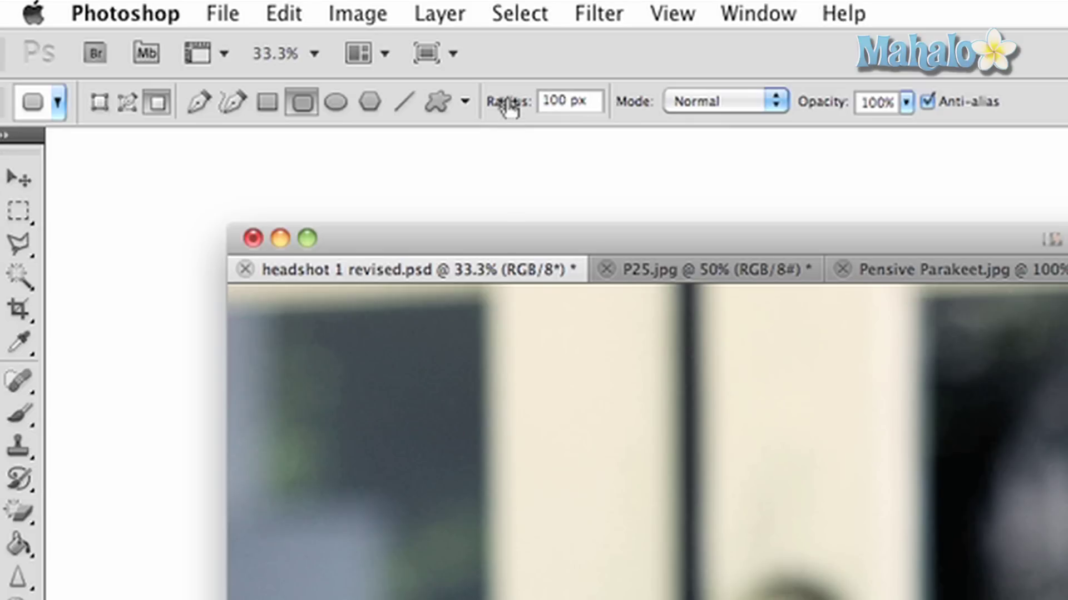
Step: Set the corner radius to 123 px and switch drawing back to Shape layers
{"action": "left_click_drag", "start_coordinate": [511, 109], "coordinate": [543, 109]}
{"action": "left_click", "coordinate": [99, 101]}
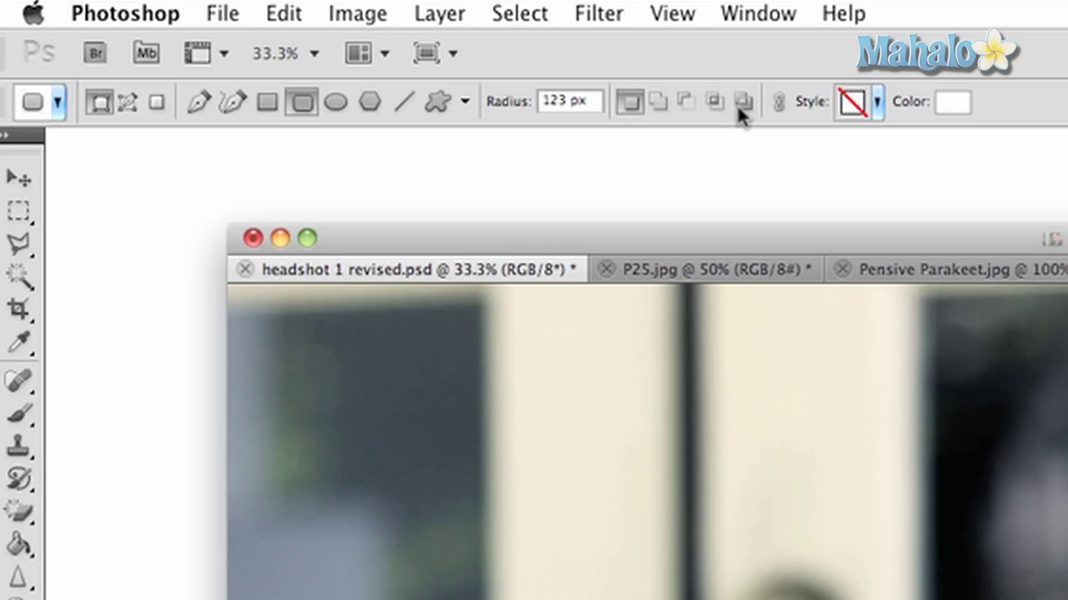
Step: Draw a rounded rectangle path over the face, then a white pixel-filled one overlapping its lower left
{"action": "left_click", "coordinate": [127, 103]}
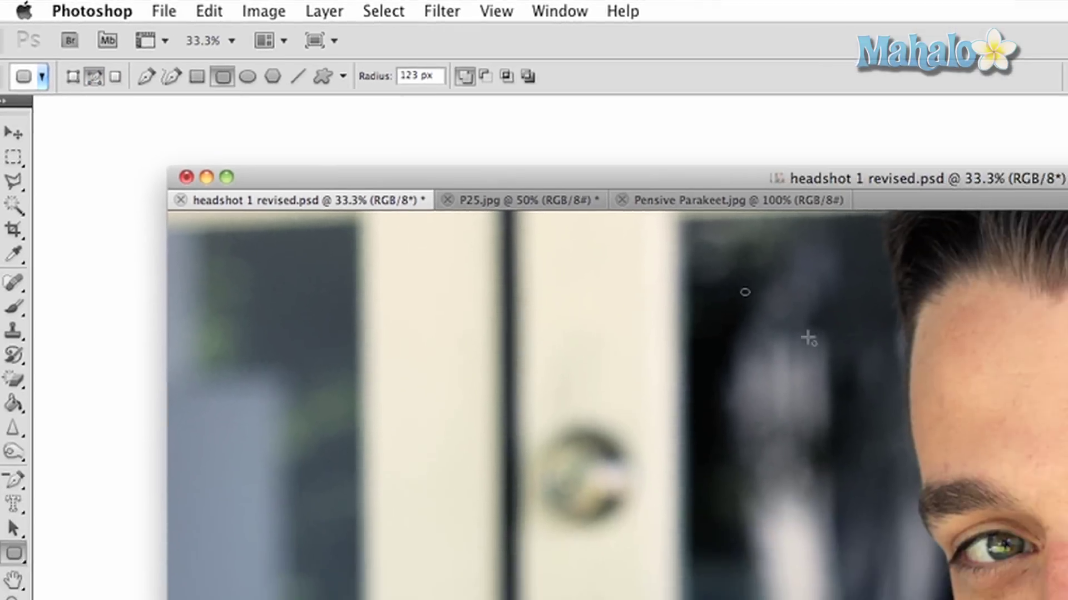
{"action": "mouse_move", "coordinate": [534, 211]}
{"action": "left_mouse_down"}
{"action": "mouse_move", "coordinate": [856, 428]}
{"action": "mouse_move", "coordinate": [860, 457]}
{"action": "left_mouse_up"}
{"action": "left_click", "coordinate": [82, 56]}
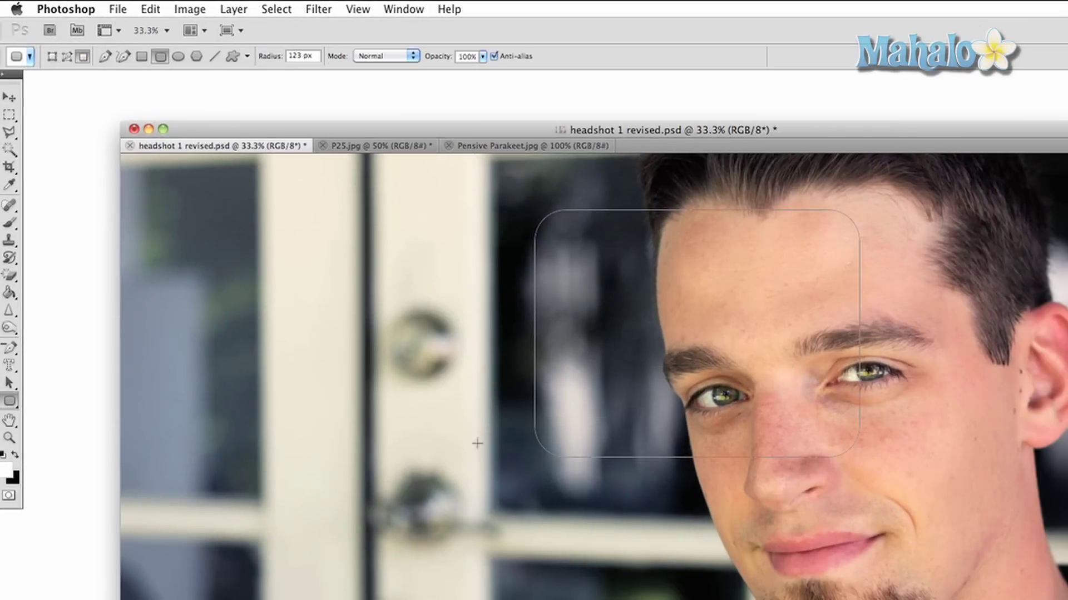
{"action": "left_click_drag", "start_coordinate": [451, 362], "coordinate": [679, 505]}
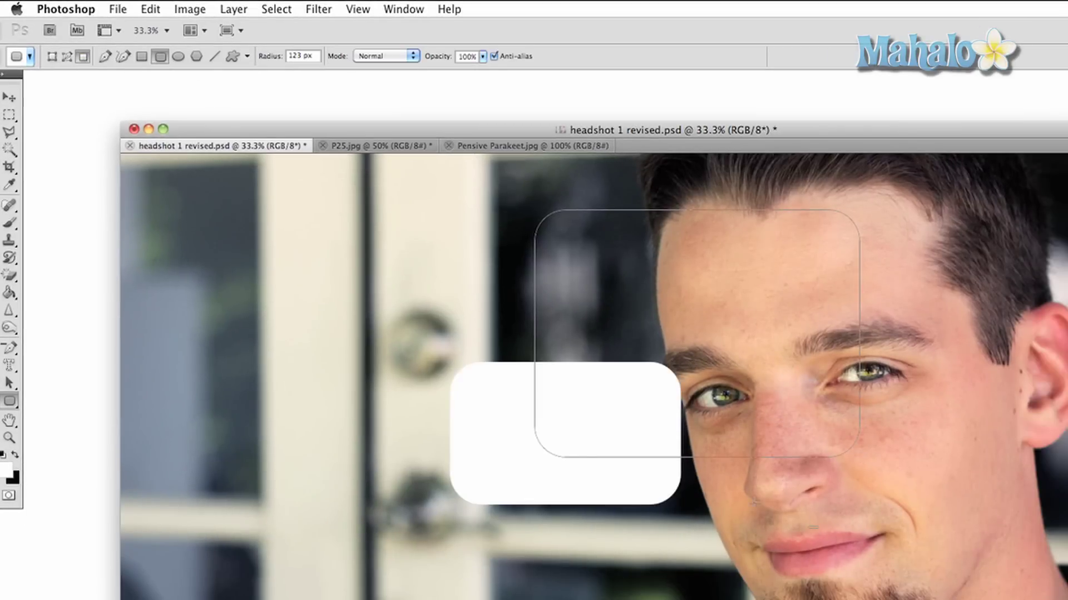